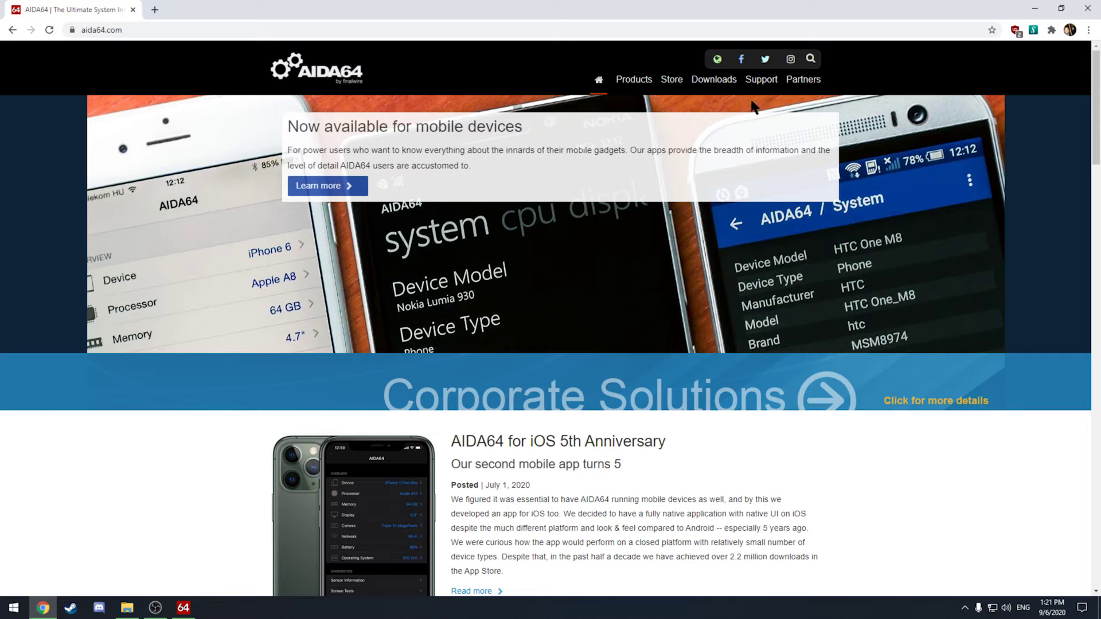
Step: Go to the aida64.com Downloads page and scroll down to the Latest versions table
{"action": "left_click", "coordinate": [715, 95]}
{"action": "scroll", "coordinate": [718, 103], "scroll_direction": "down", "scroll_amount": 9}
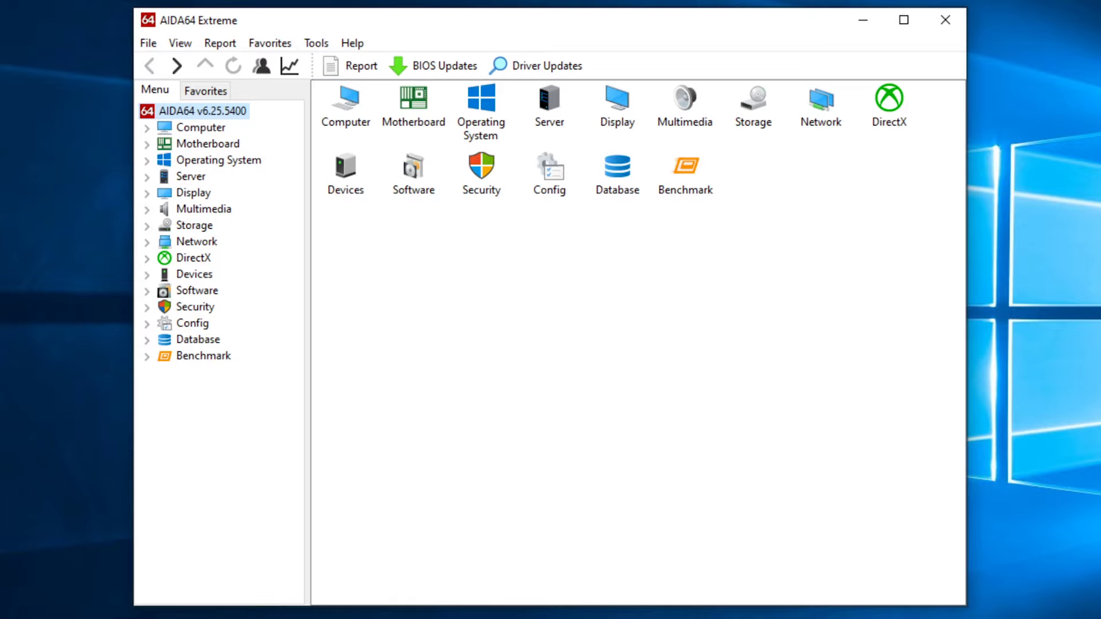
Step: Expand the Computer category in the AIDA64 menu tree
{"action": "left_click", "coordinate": [147, 128]}
Step: Collapse Computer, then view the Motherboard category's CPU, CPUID, Motherboard and Memory pages and its overview
{"action": "left_click", "coordinate": [147, 127]}
{"action": "left_click", "coordinate": [150, 144]}
{"action": "left_click", "coordinate": [198, 160]}
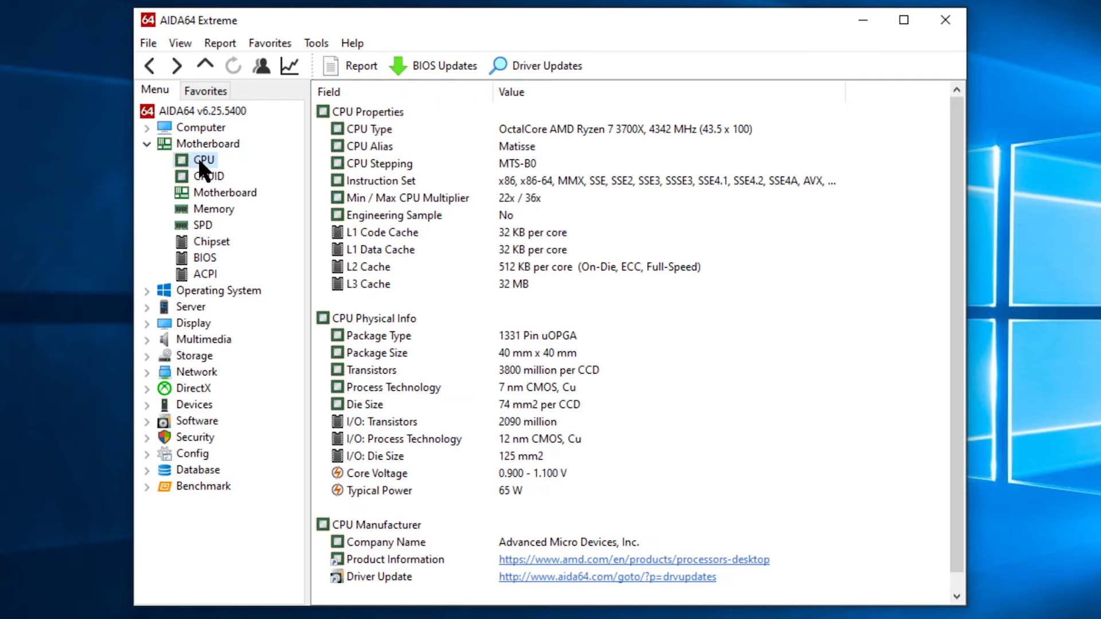
{"action": "left_click", "coordinate": [210, 178]}
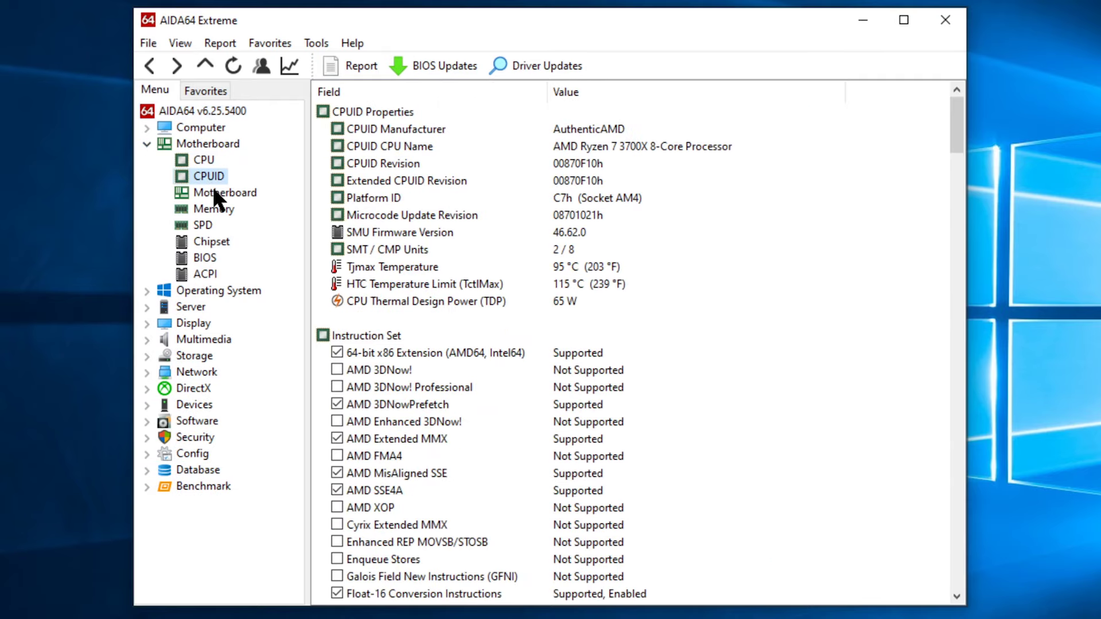
{"action": "left_click", "coordinate": [211, 193]}
{"action": "left_click", "coordinate": [211, 210]}
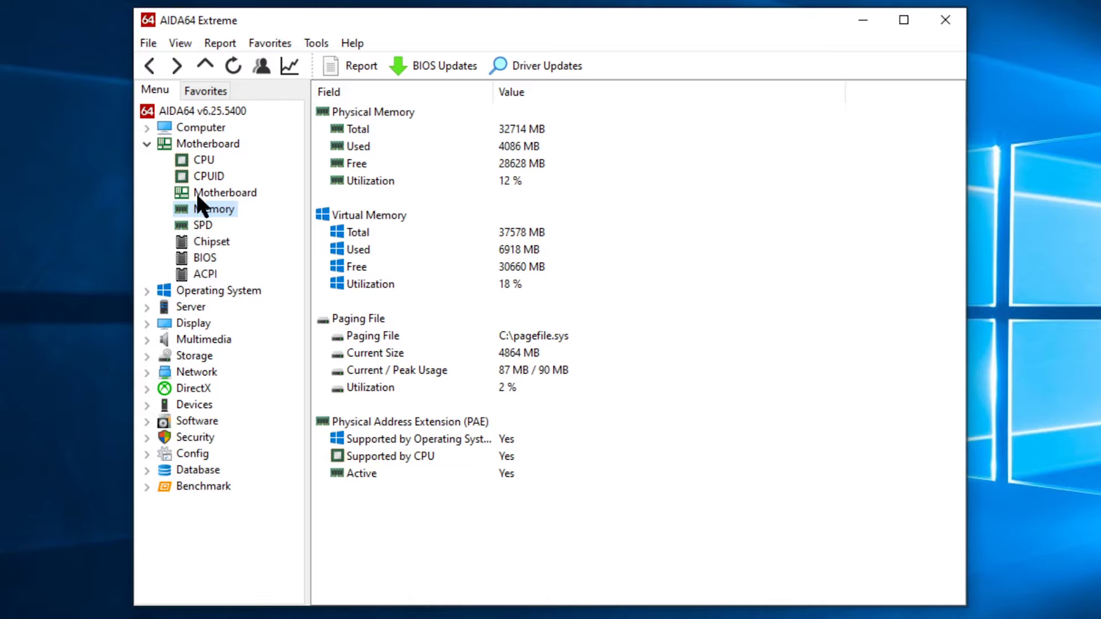
{"action": "left_click", "coordinate": [185, 144]}
{"action": "left_click", "coordinate": [147, 143]}
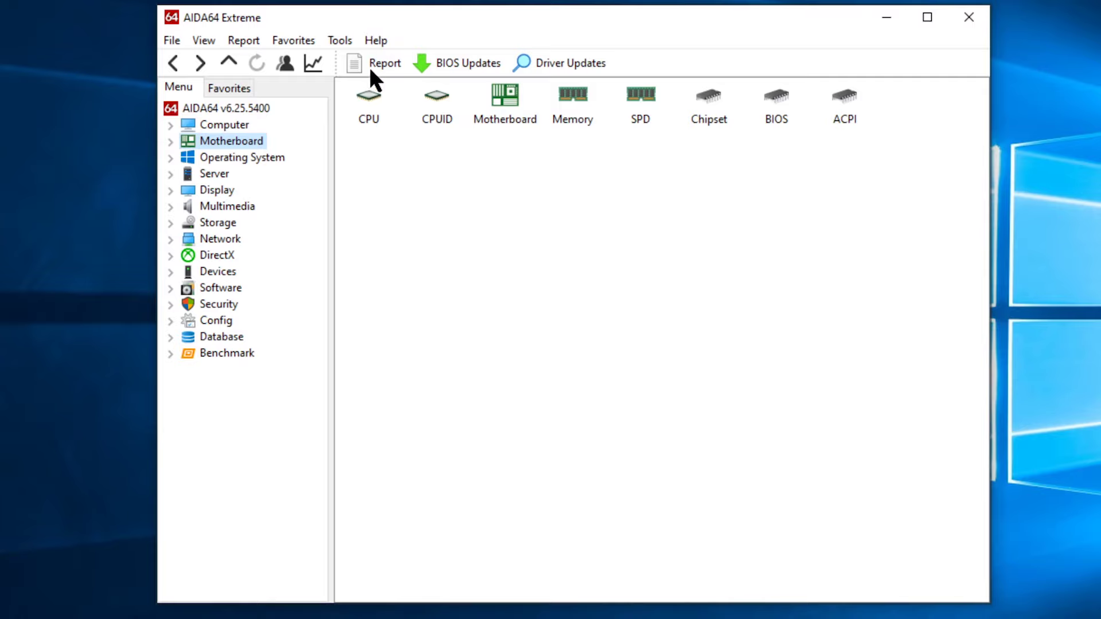
Step: Open the System Stability Test window and maximize it to full screen
{"action": "left_click", "coordinate": [312, 61]}
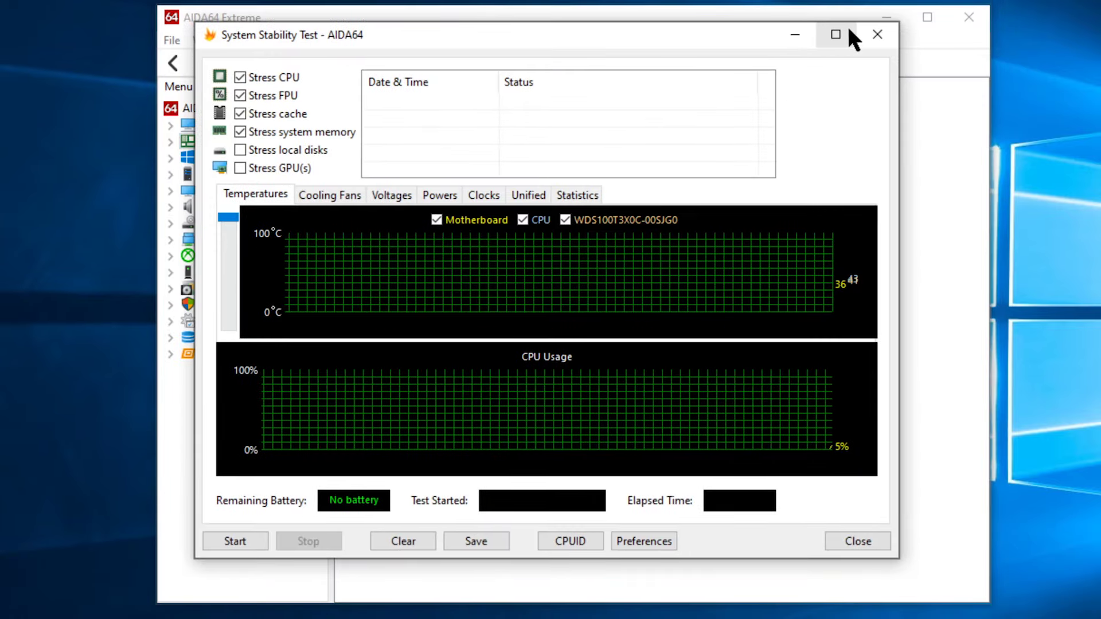
{"action": "left_click", "coordinate": [850, 32]}
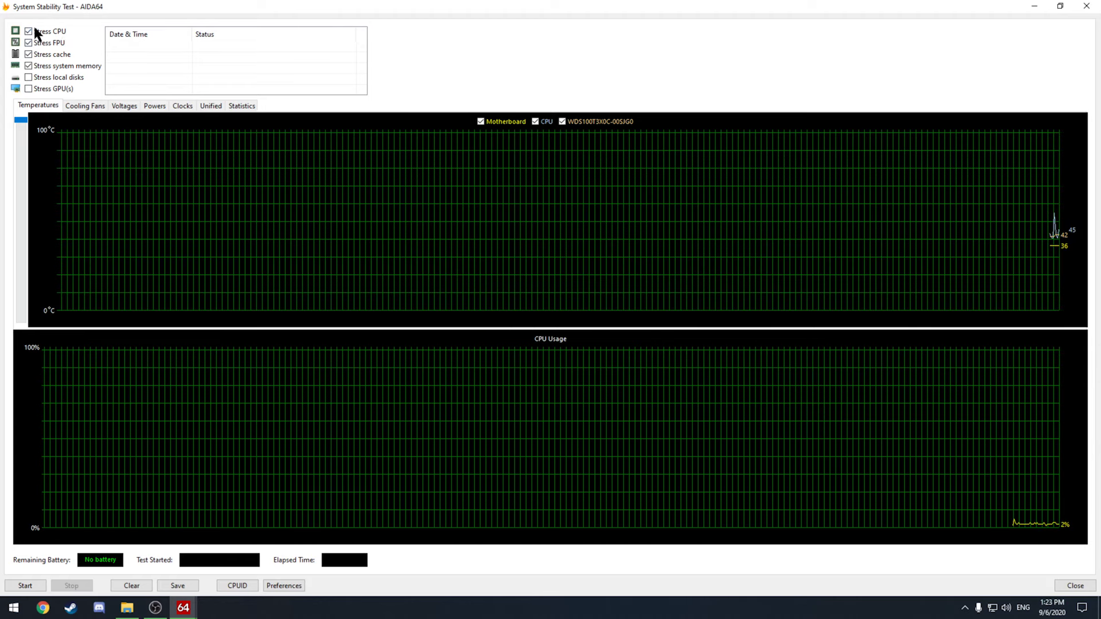
{"action": "left_click", "coordinate": [28, 32]}
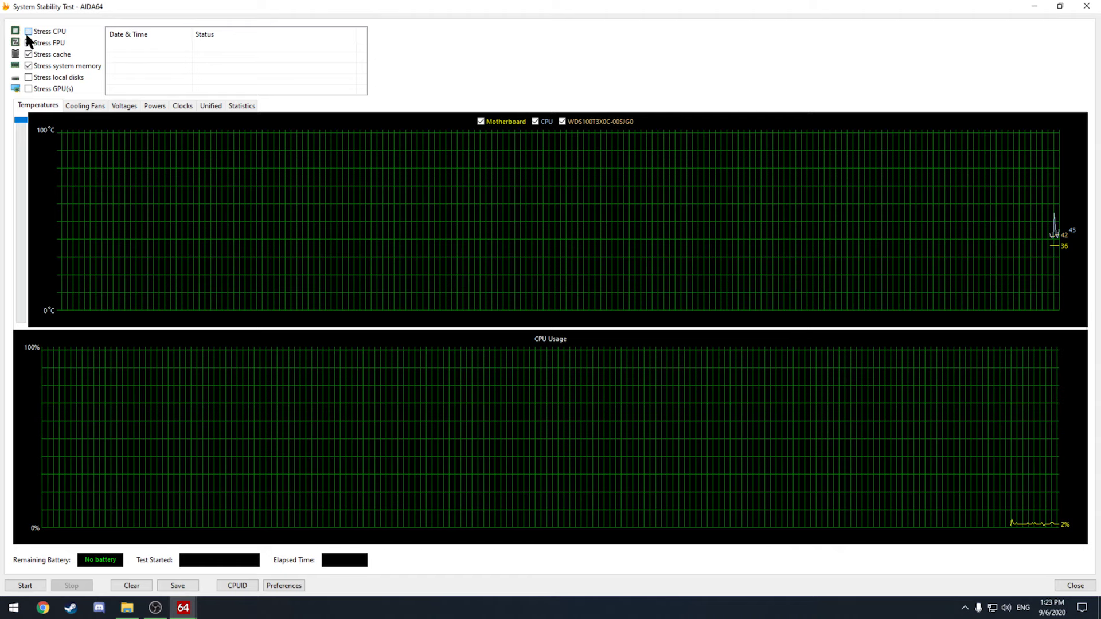
{"action": "left_click", "coordinate": [29, 43]}
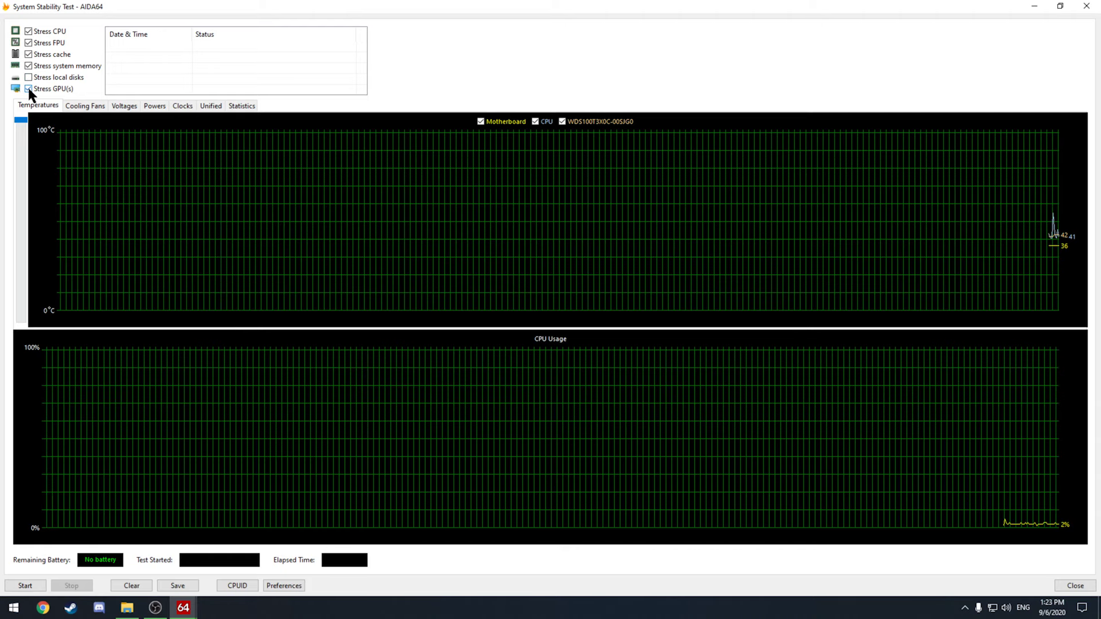
{"action": "left_click", "coordinate": [27, 88]}
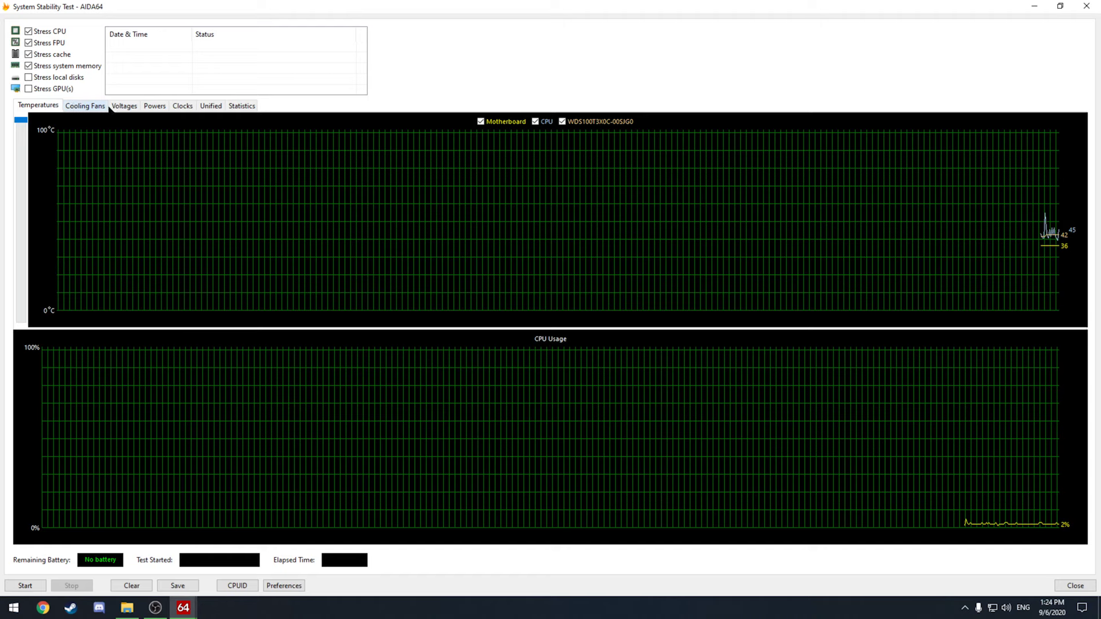
Step: Step through the Cooling Fans, Voltages and Powers graphs, ending on the Statistics table
{"action": "left_click", "coordinate": [86, 106]}
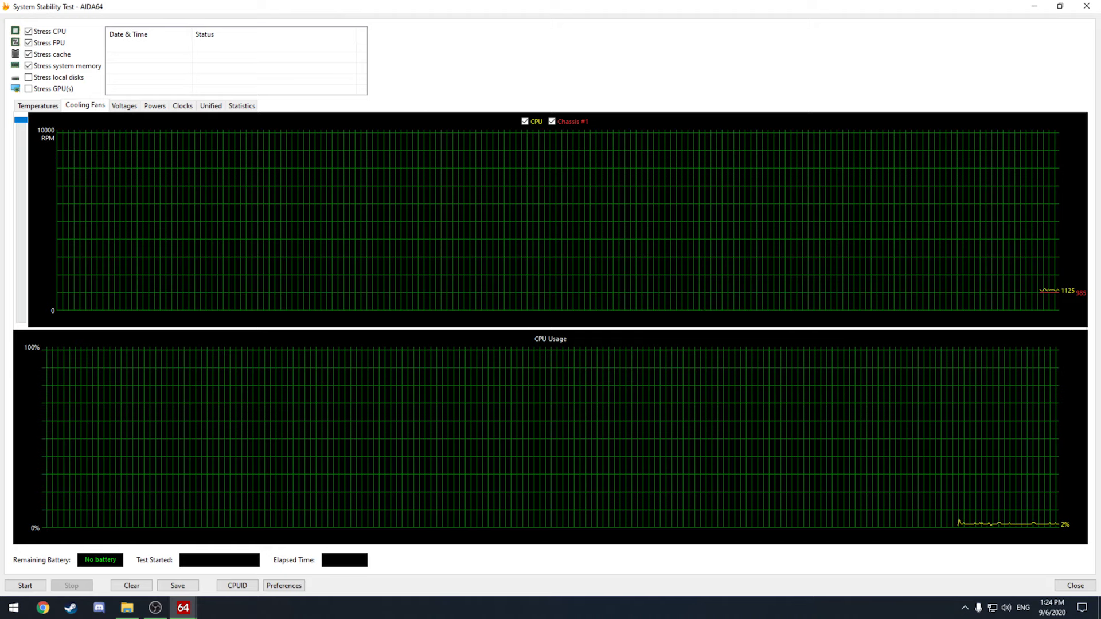
{"action": "key", "text": "Right"}
{"action": "key", "text": "Right"}
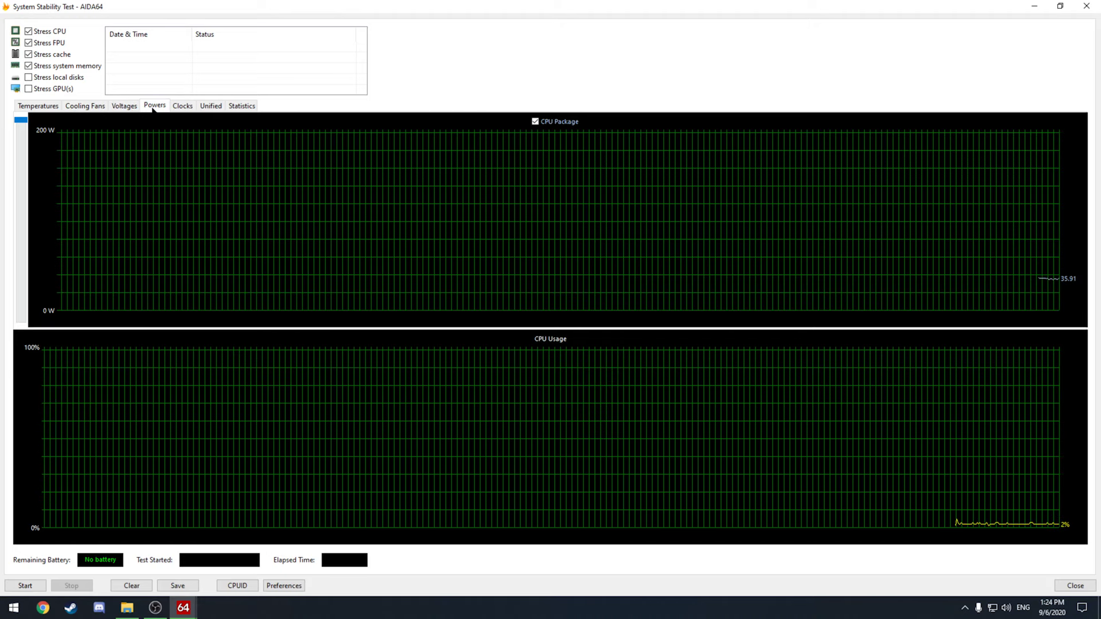
{"action": "key", "text": "Right"}
{"action": "key", "text": "Right"}
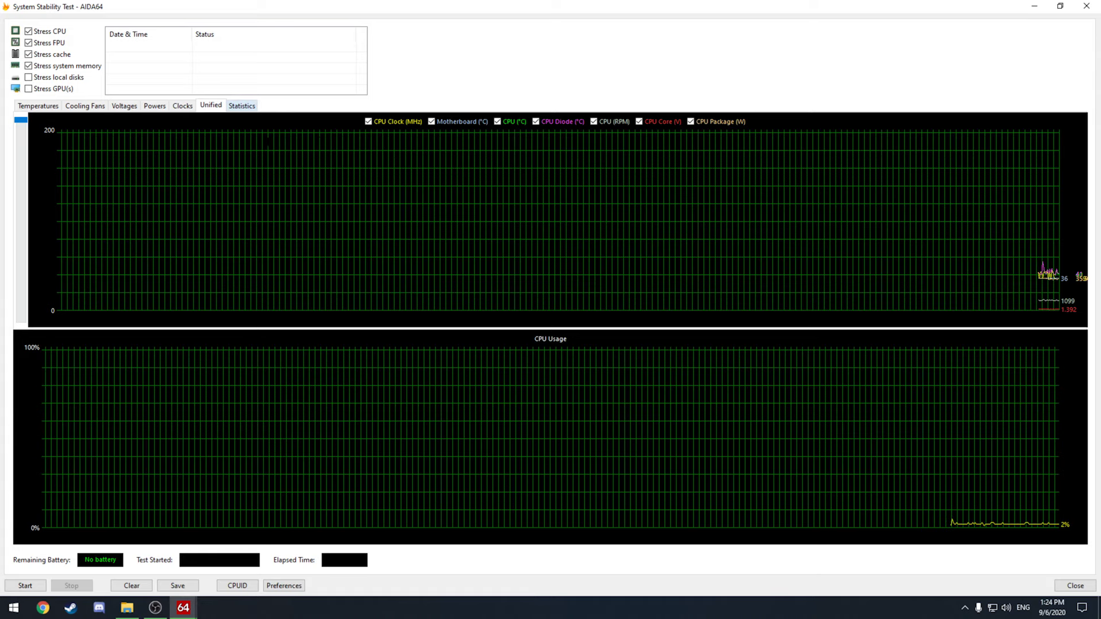
{"action": "left_click", "coordinate": [241, 106]}
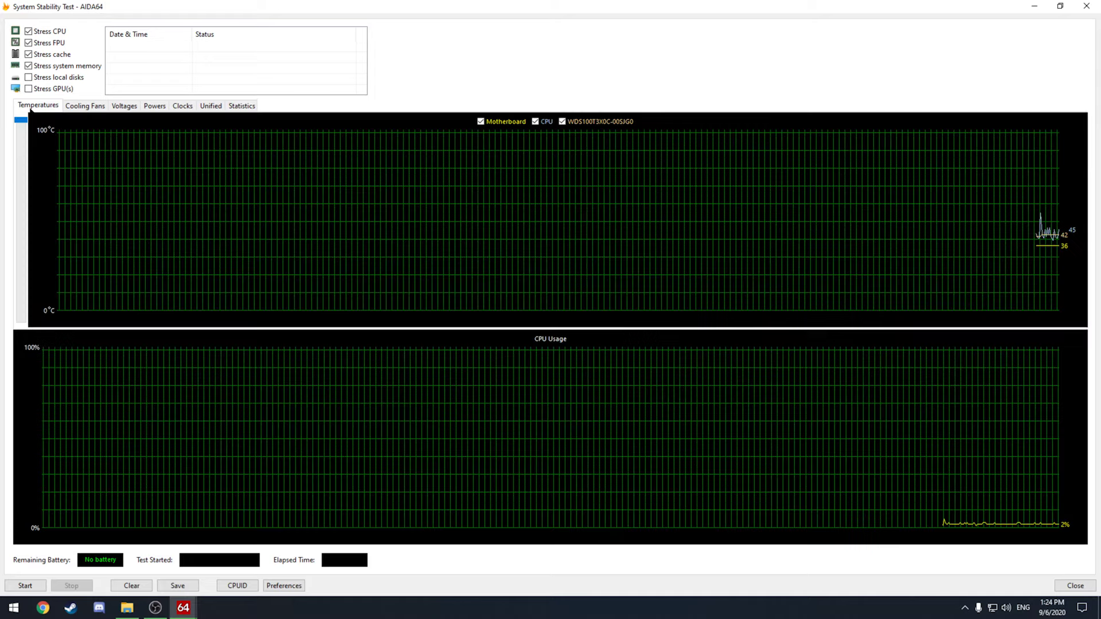
Step: Show the Temperatures graph with the WDS100T3X0C drive and Motherboard lines hidden
{"action": "left_click", "coordinate": [32, 108]}
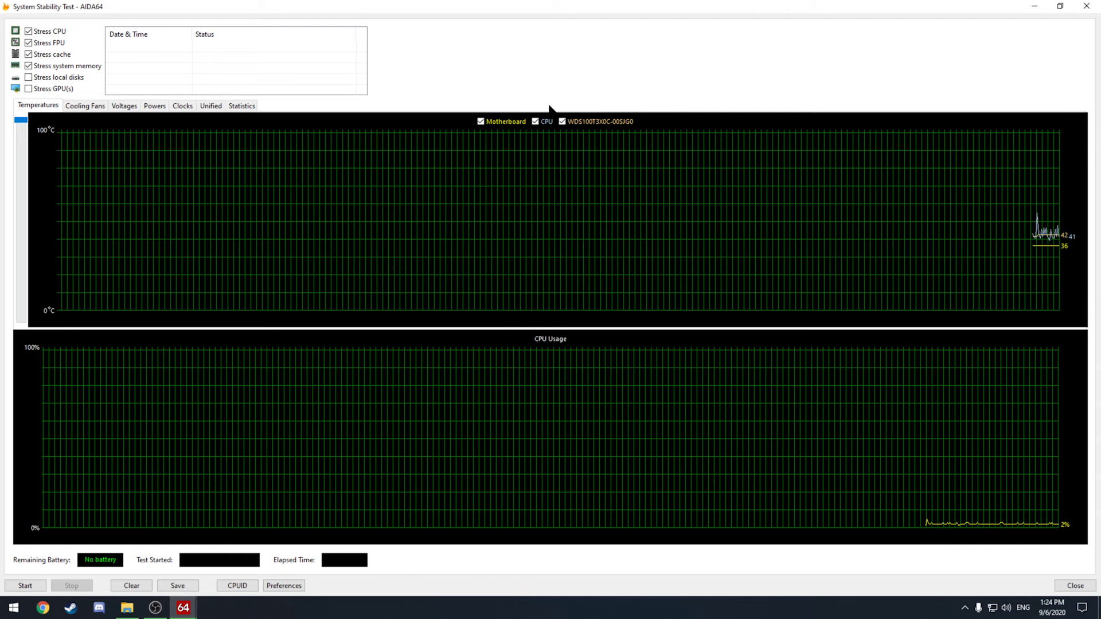
{"action": "left_click", "coordinate": [555, 121]}
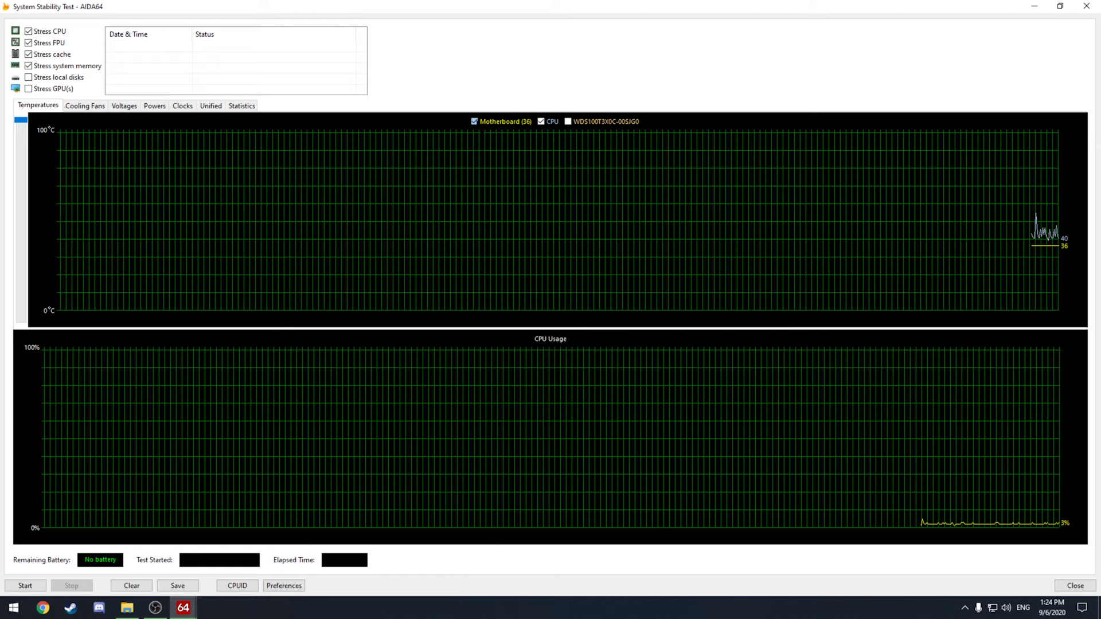
{"action": "left_click", "coordinate": [474, 122]}
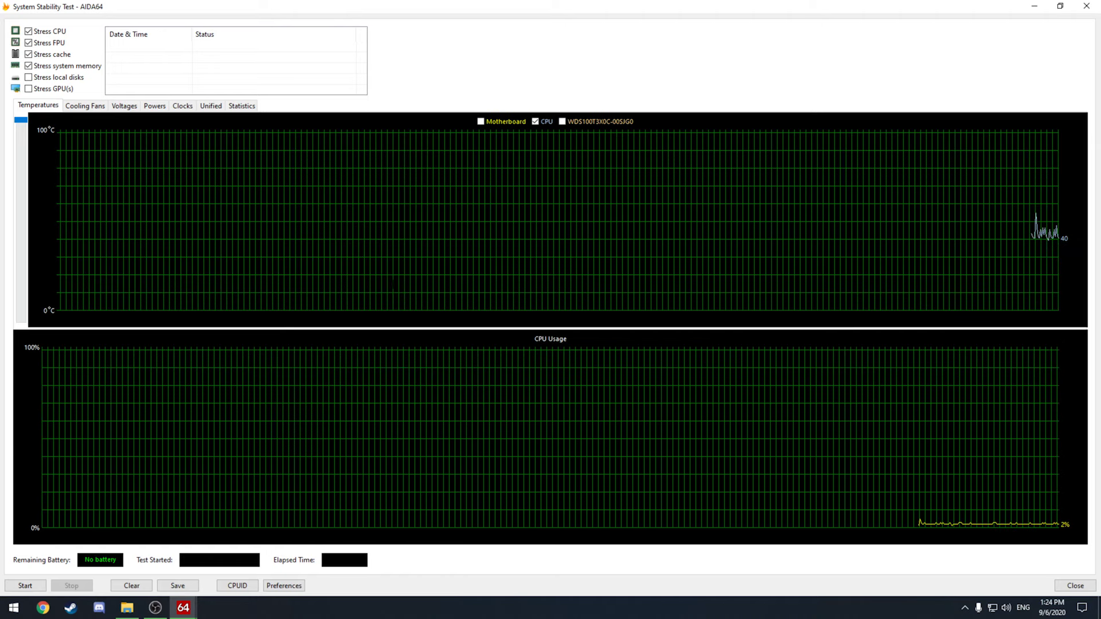
Step: Start the stability test and switch to the fan speed graph
{"action": "left_click", "coordinate": [25, 585]}
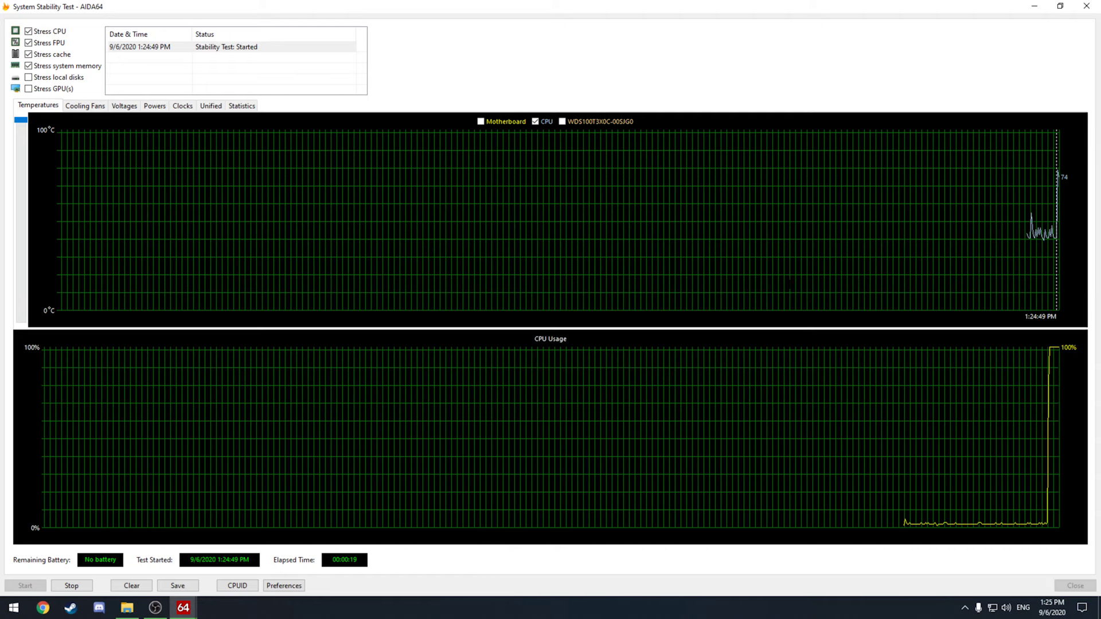
{"action": "left_click", "coordinate": [85, 105]}
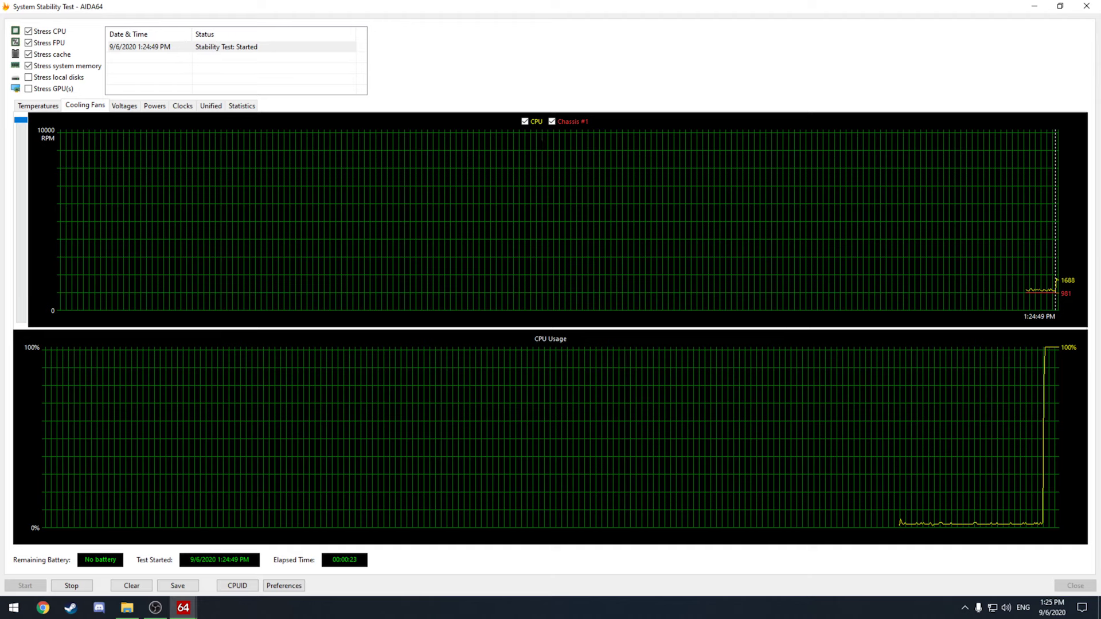
Step: Return to the Temperatures graph, then stop the test and clear its log, timers and graphs
{"action": "left_click", "coordinate": [47, 106]}
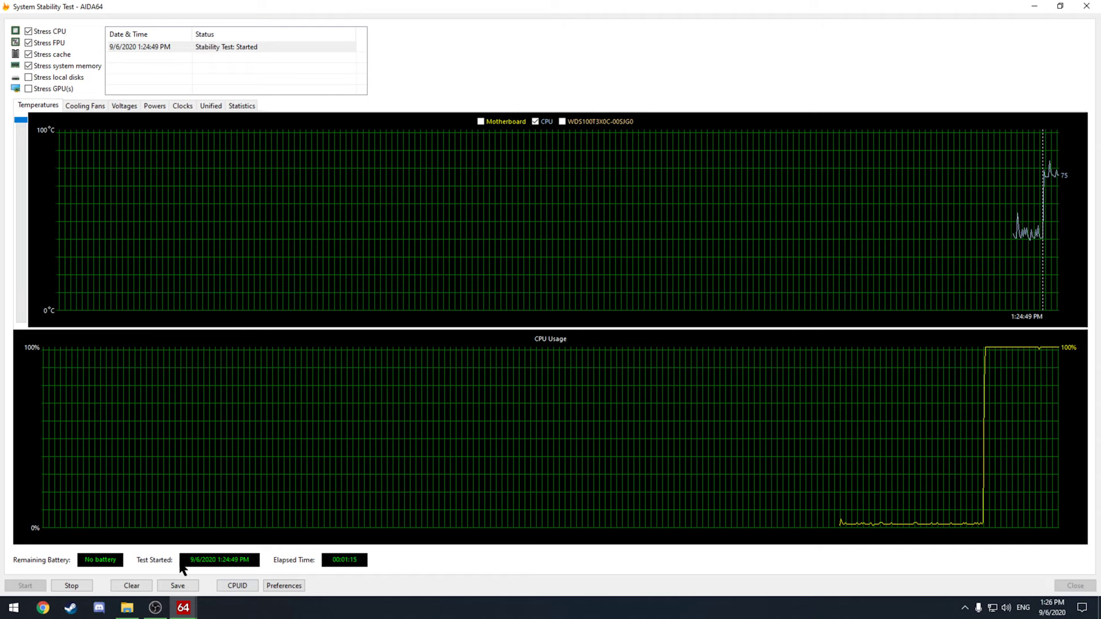
{"action": "left_click", "coordinate": [78, 586]}
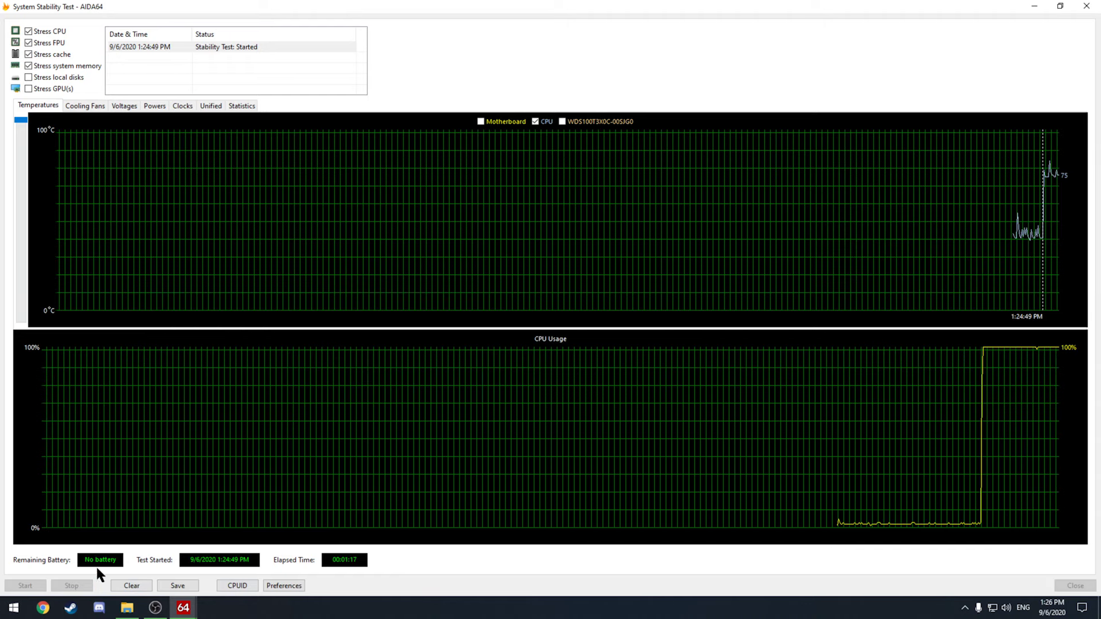
{"action": "left_click", "coordinate": [132, 586]}
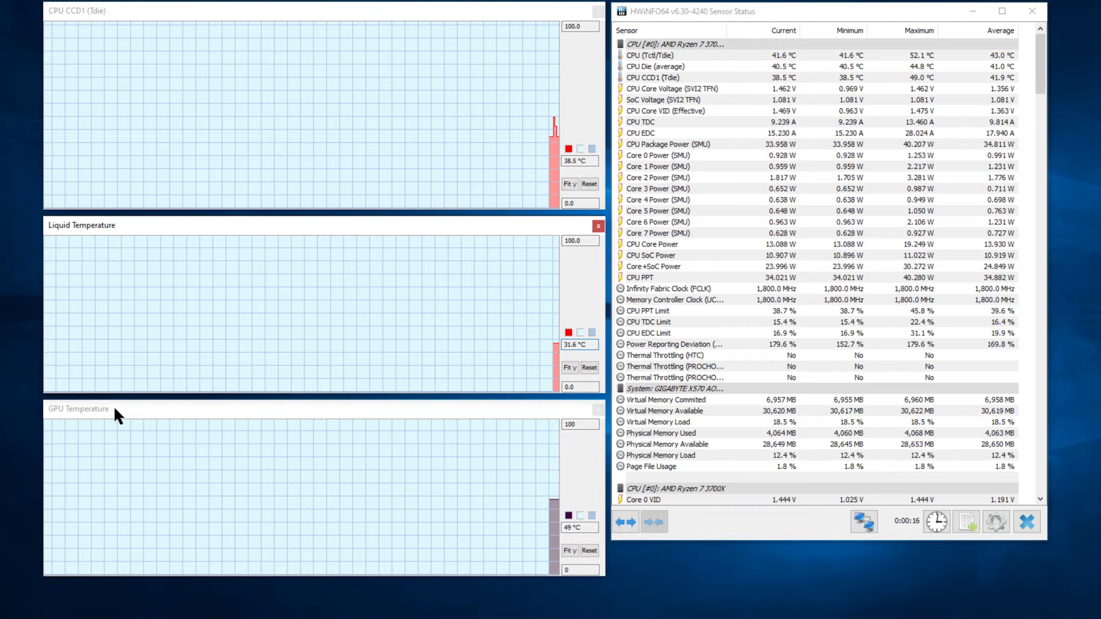
Step: Inspect the CPU CCD1 temperature graph in HWiNFO64's sensor windows
{"action": "mouse_move", "coordinate": [553, 172]}
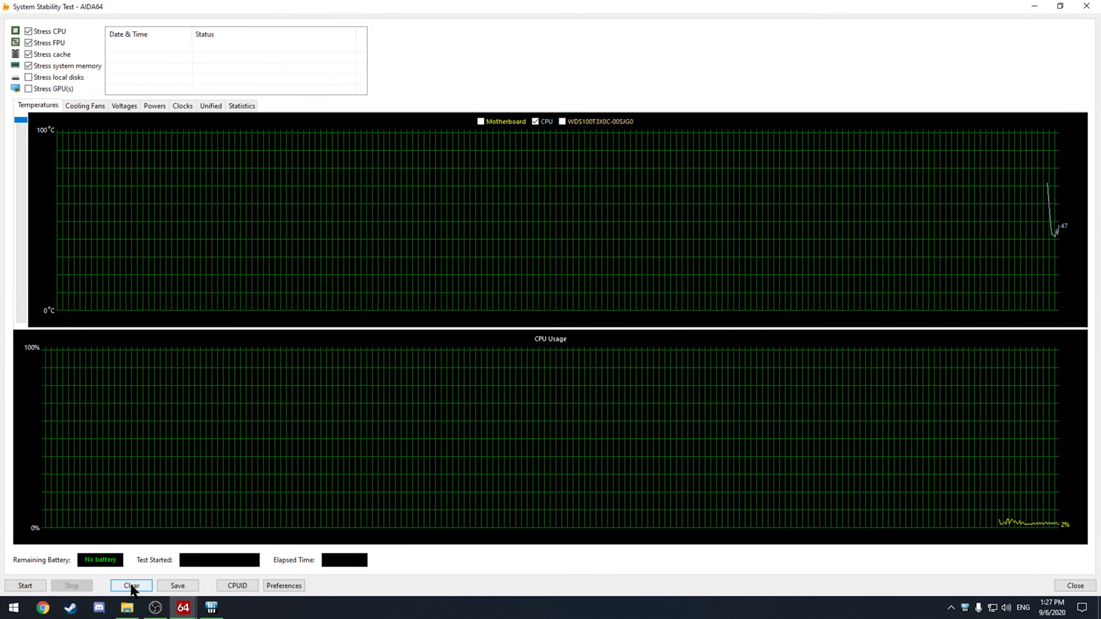
Step: Clear the AIDA64 graphs, reset HWiNFO64's Min/Max/Average values, and start a fresh stability test
{"action": "left_click", "coordinate": [131, 585]}
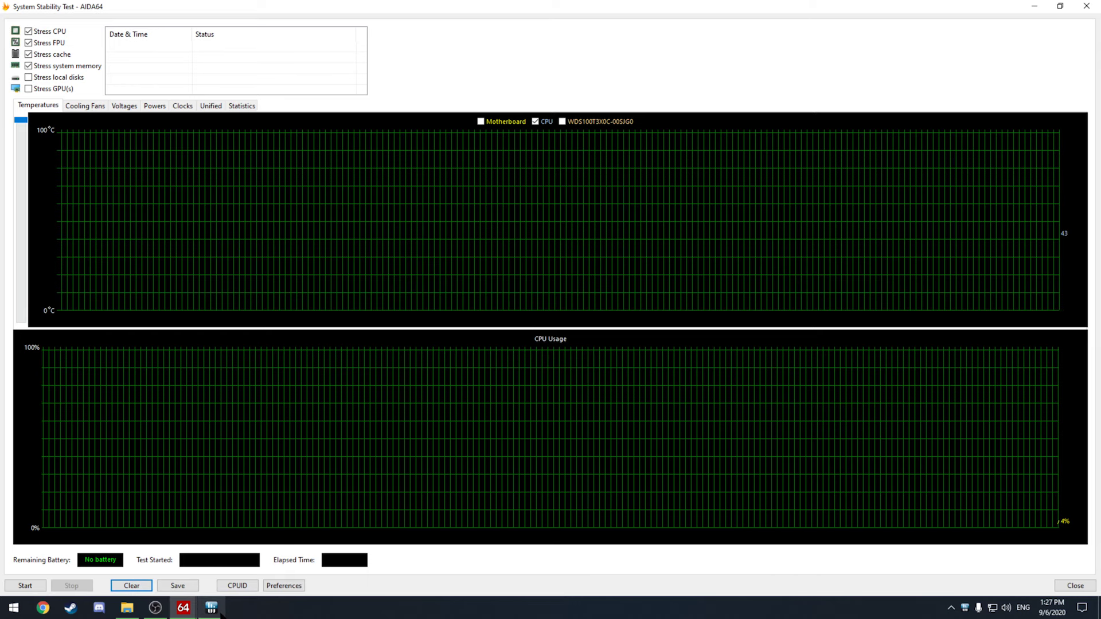
{"action": "left_click", "coordinate": [211, 608]}
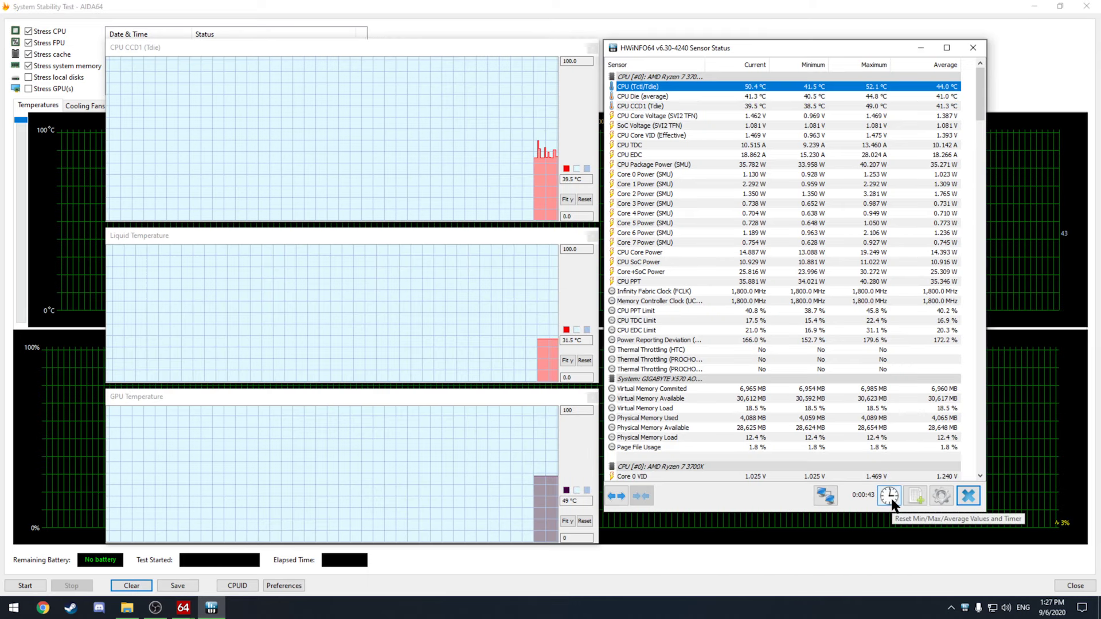
{"action": "key", "text": "space"}
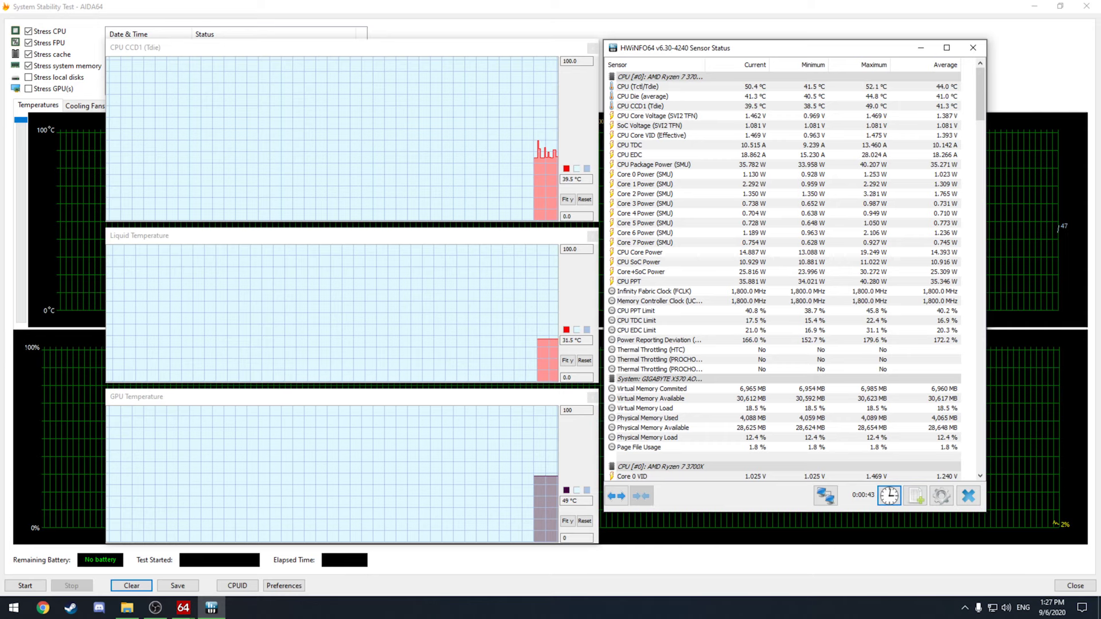
{"action": "left_click", "coordinate": [14, 326]}
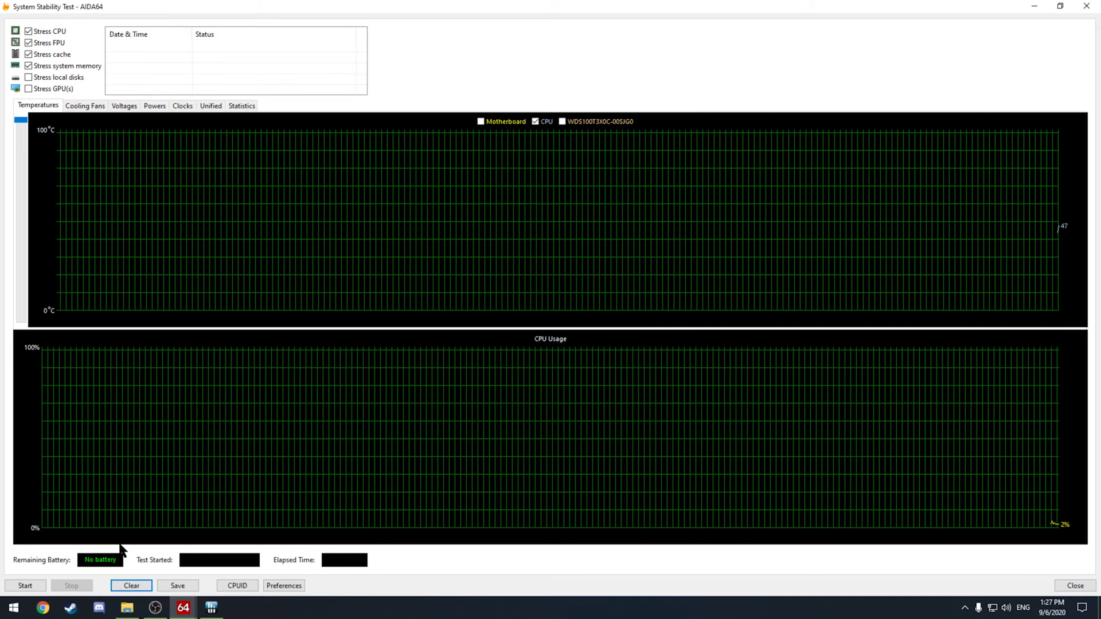
{"action": "left_click", "coordinate": [43, 586]}
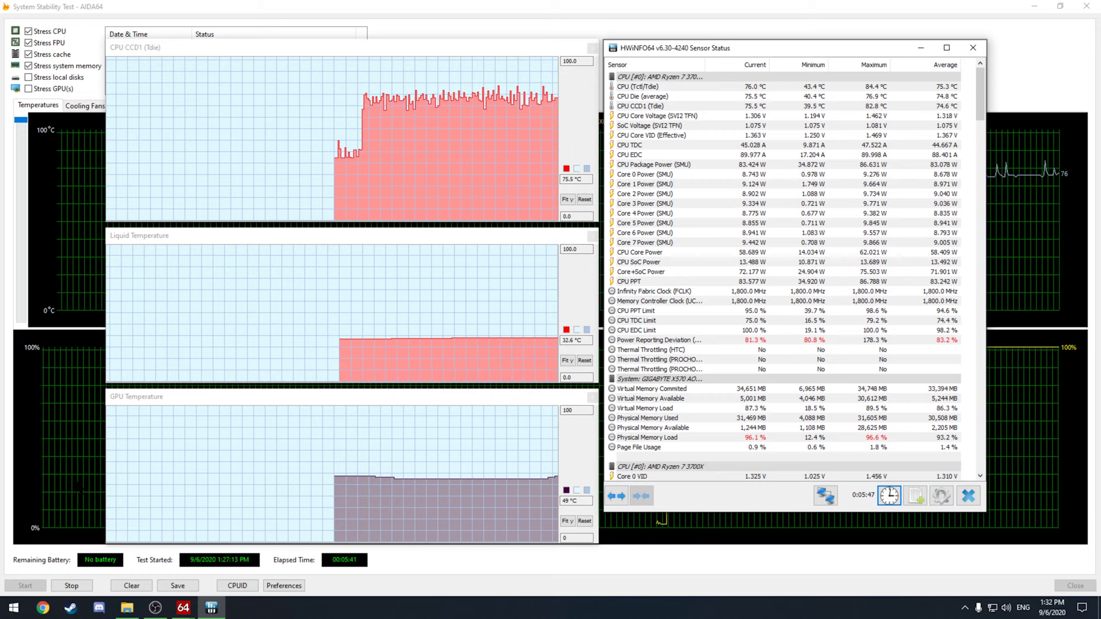
{"action": "left_click", "coordinate": [402, 574]}
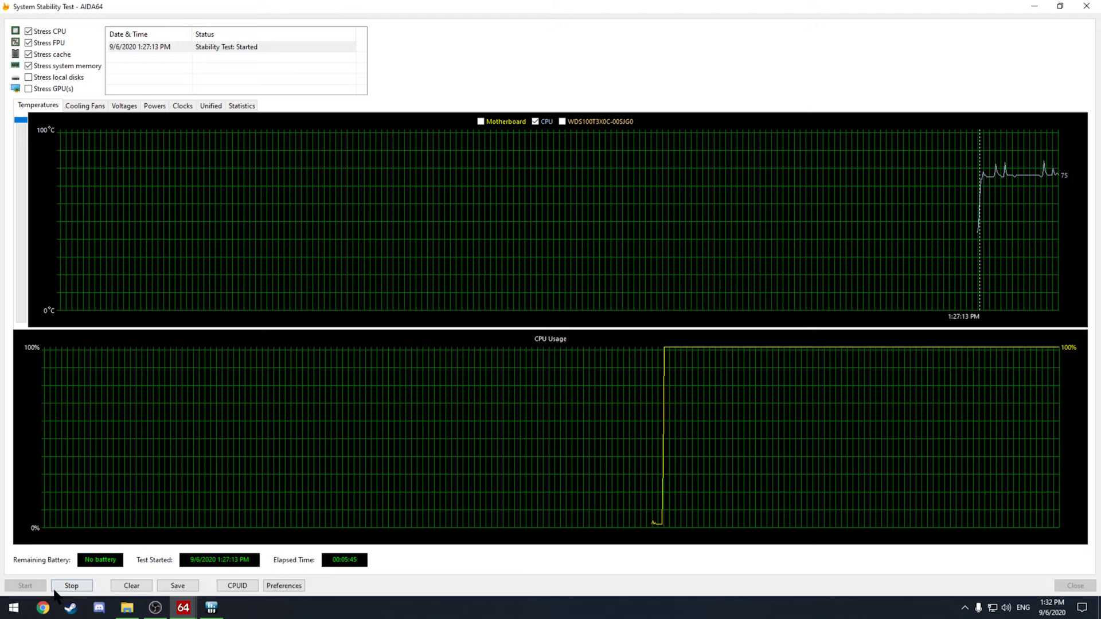
Step: Stop the AIDA64 stability test at 5:47 elapsed and bring up the HWiNFO64 sensor readings
{"action": "left_click", "coordinate": [64, 585]}
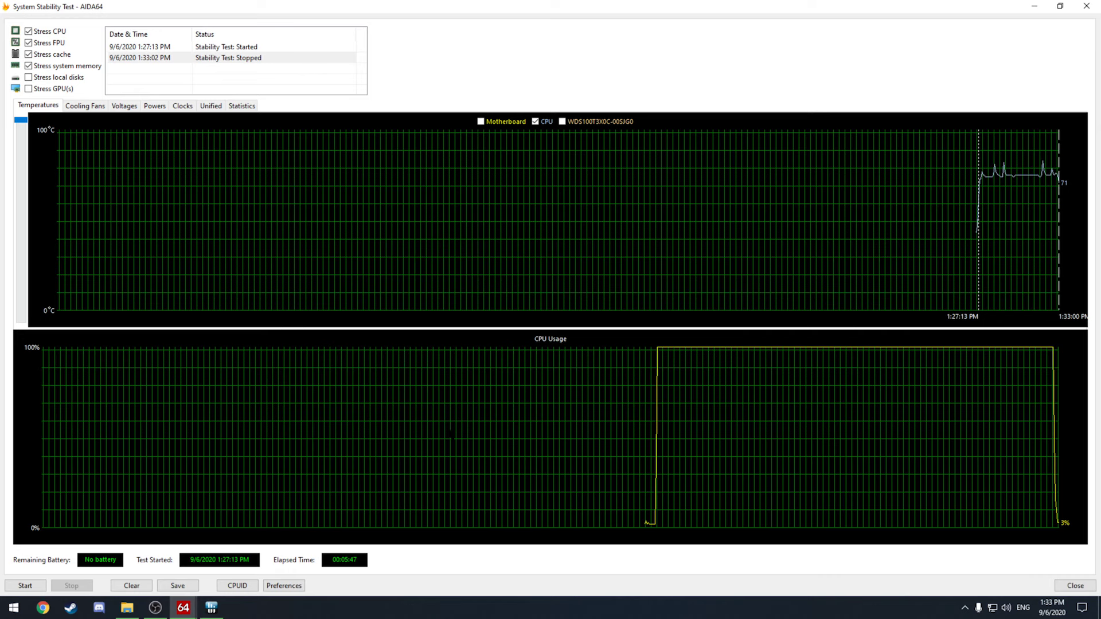
{"action": "left_click", "coordinate": [211, 608]}
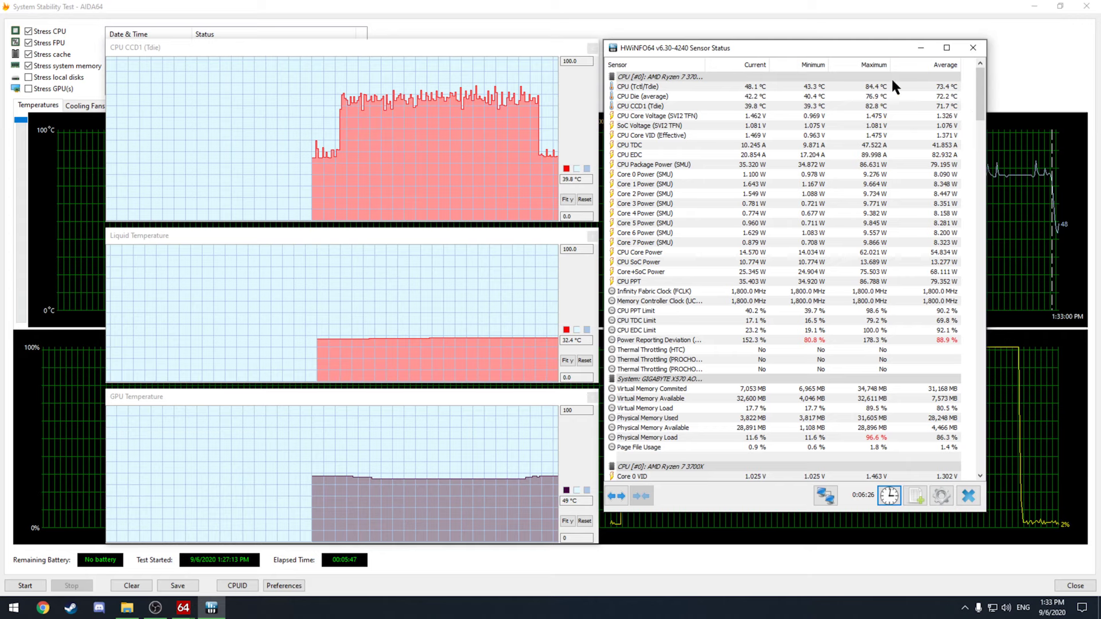
Step: Read the CPU CCD1 temperature graph values in HWiNFO64, alongside liquid at 31.9 °C and GPU at 49 °C
{"action": "mouse_move", "coordinate": [413, 114]}
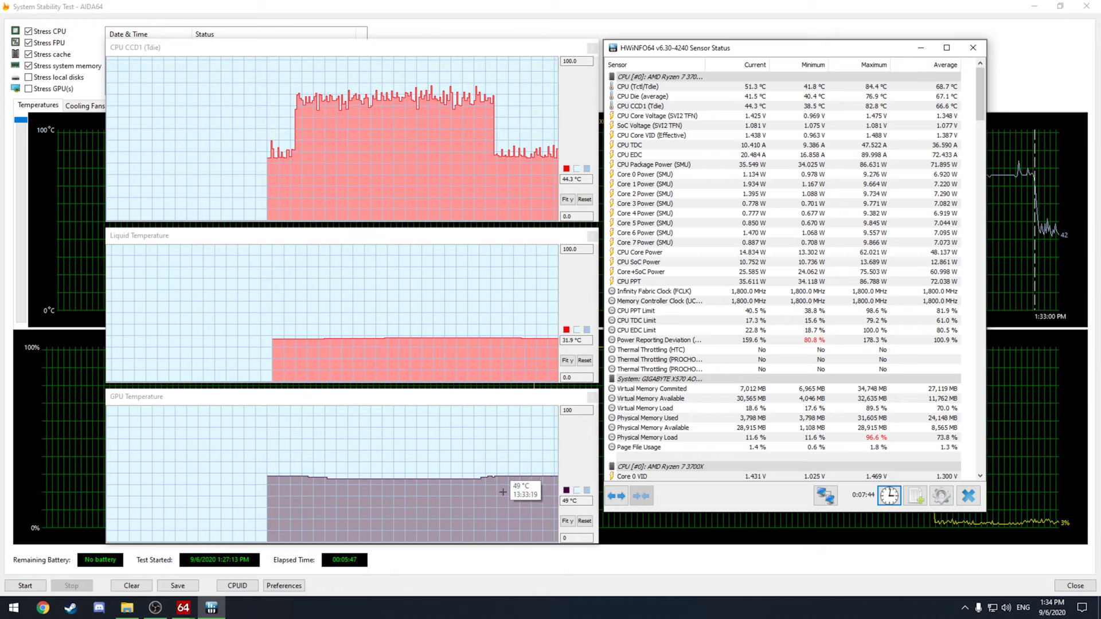
{"action": "key", "text": "alt+Tab"}
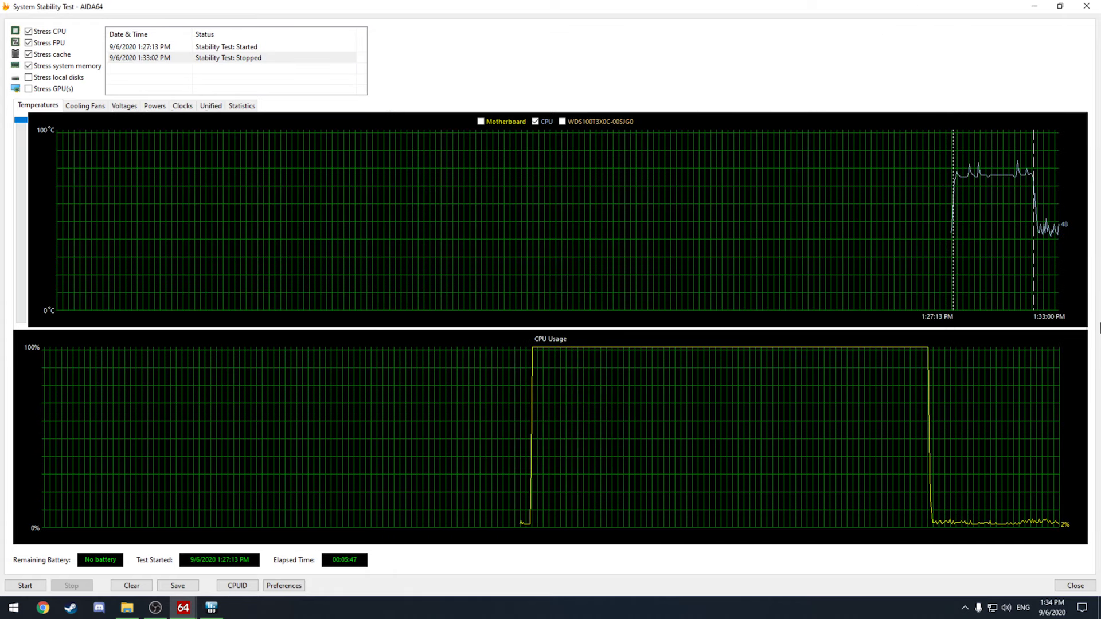